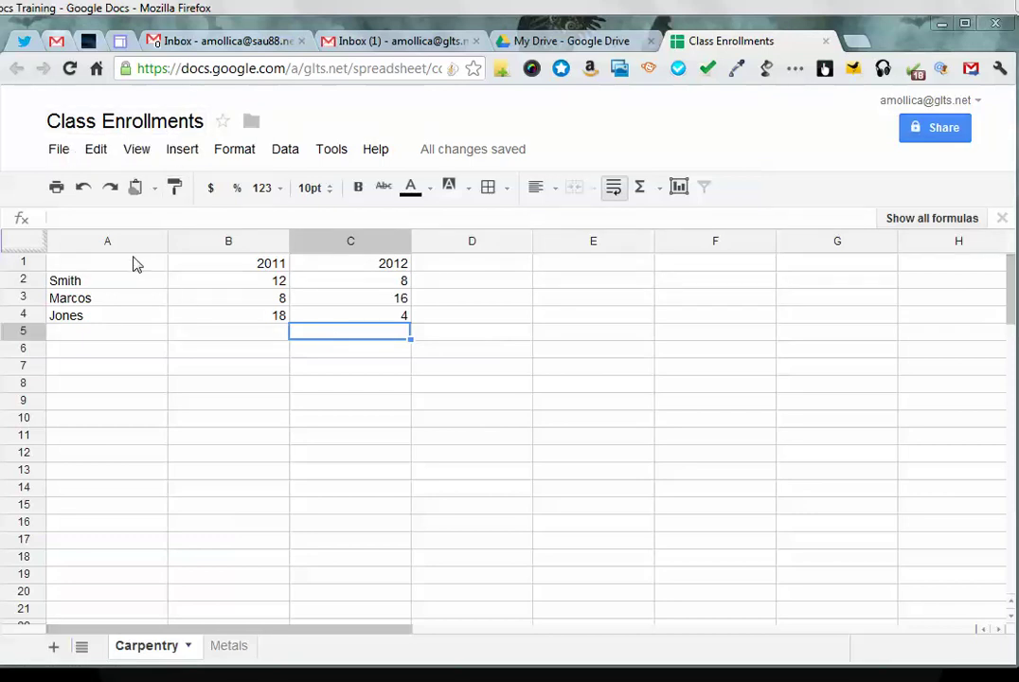
- Create a column chart from the range A1:C4 on the Carpentry sheet, using row 1 as headers
left_click(82, 259)
left_click_drag(284, 292, 406, 319)
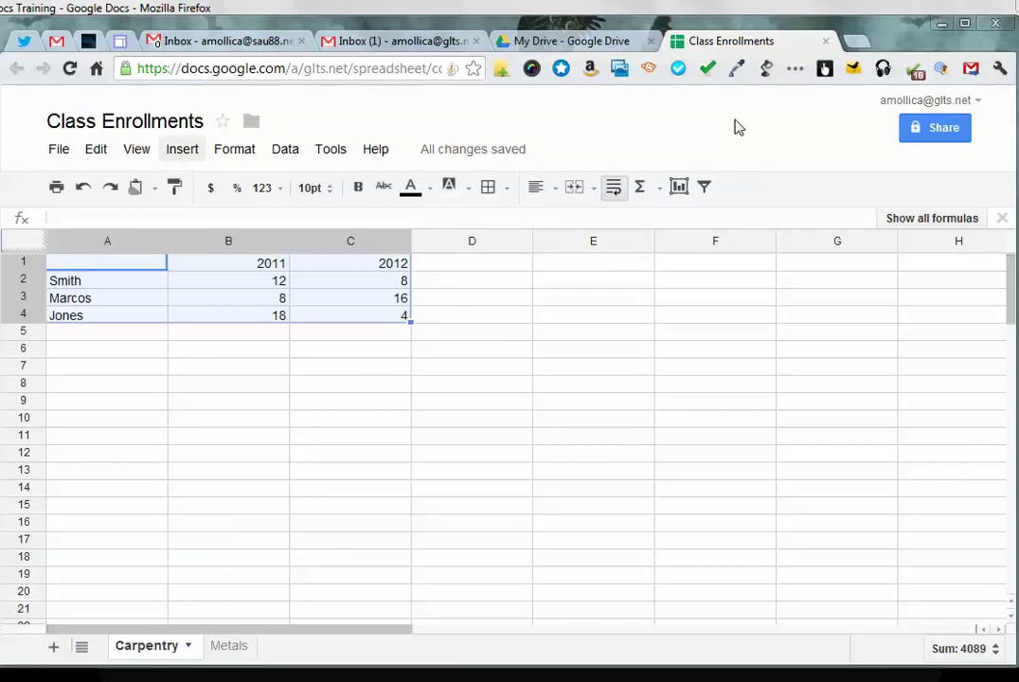
left_click(679, 187)
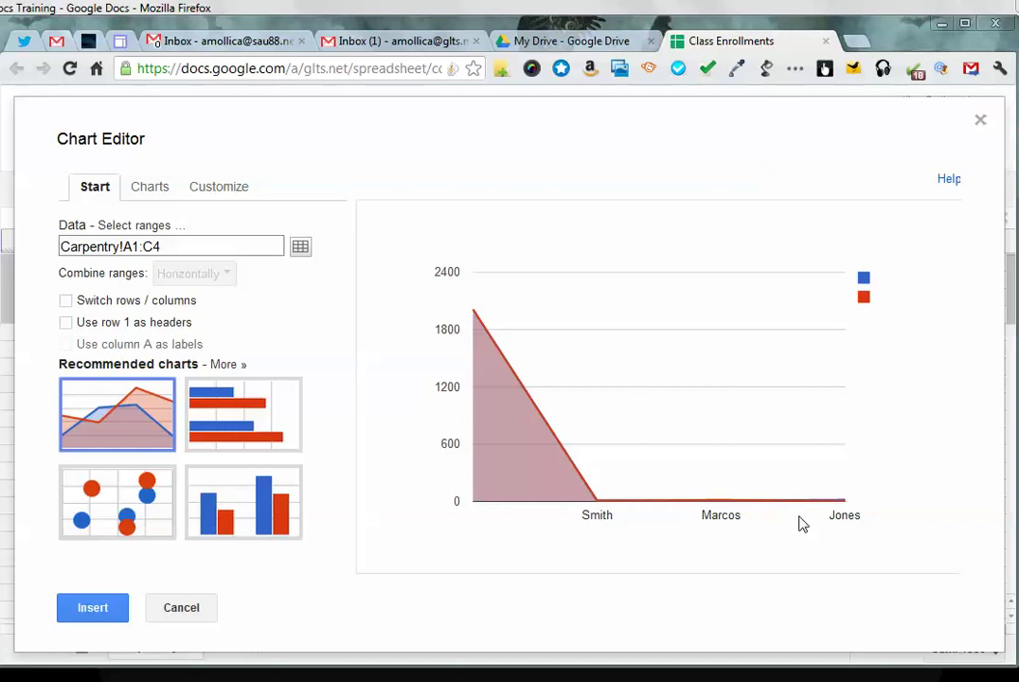
left_click(270, 500)
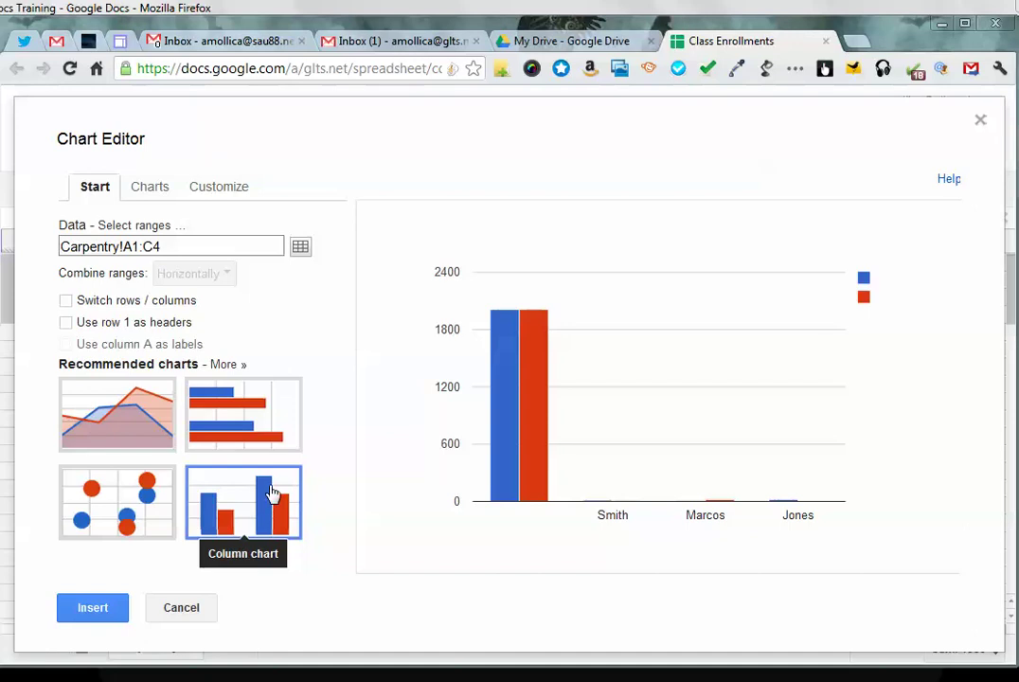
mouse_move(532, 353)
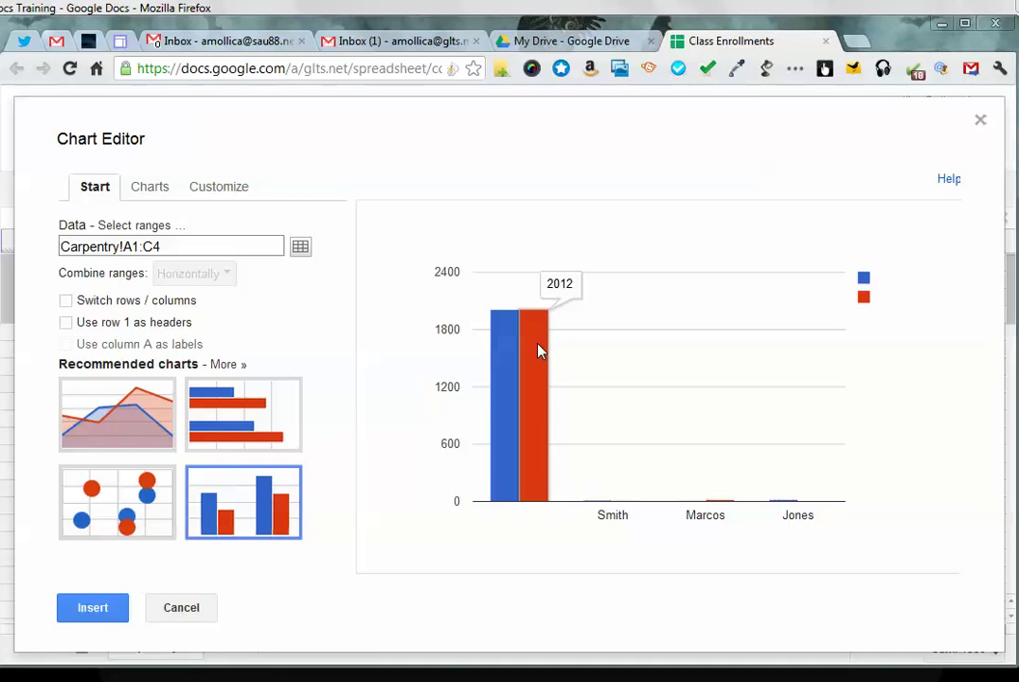
left_click(65, 324)
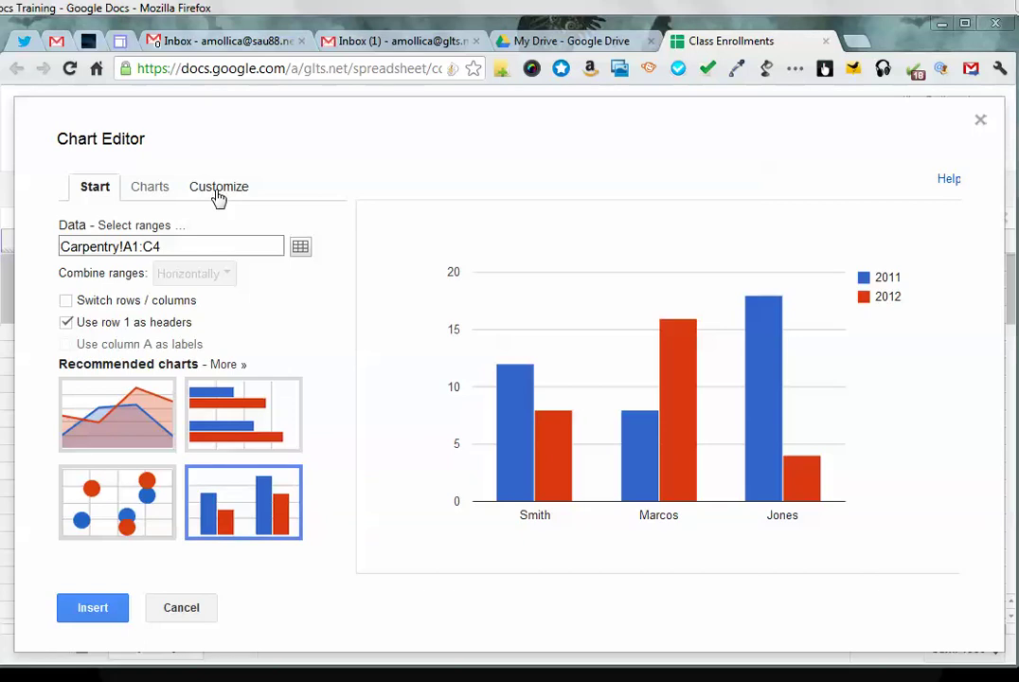
- Title the chart "Class Enrollments for Industrial Arts" and set the title's font size to 15px
left_click(218, 190)
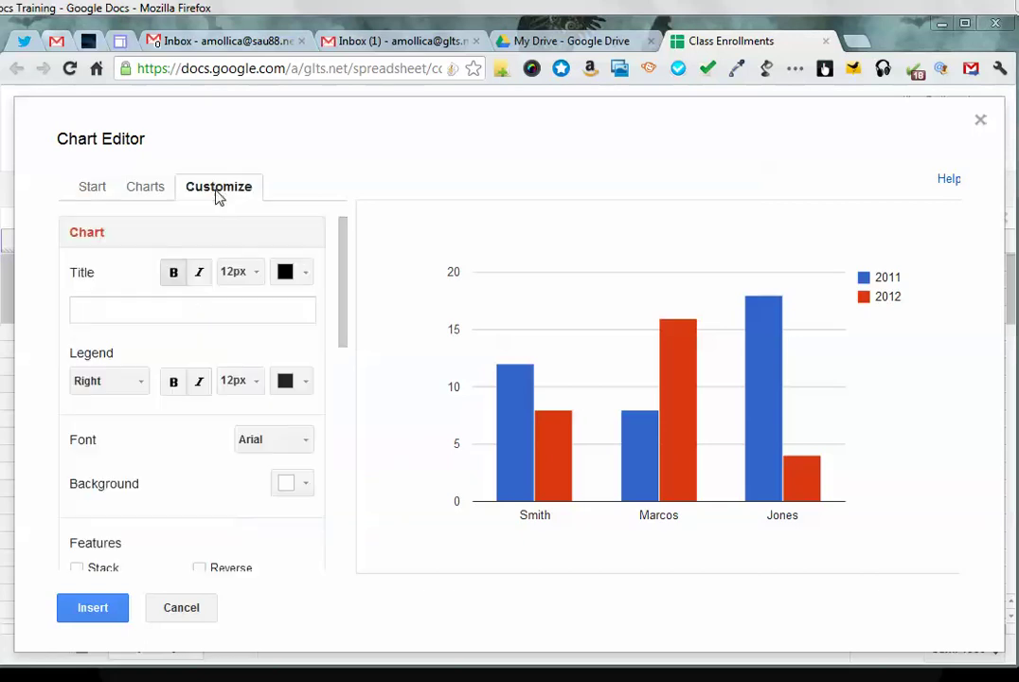
left_click(173, 314)
left_click(163, 310)
type("c")
key("BackSpace")
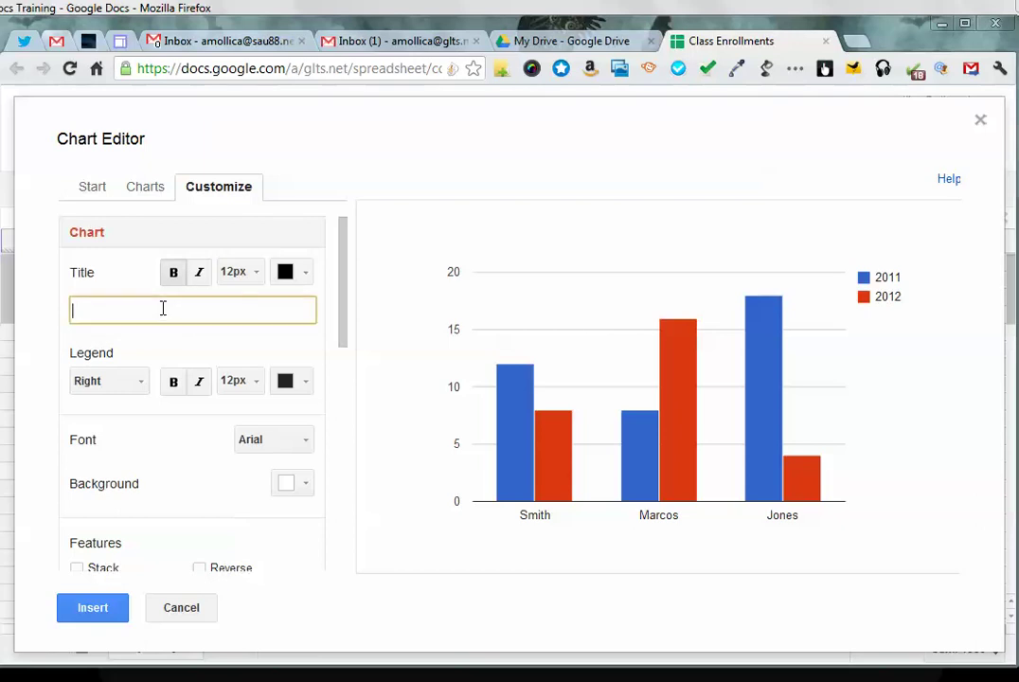
type("Class Enrollments for In")
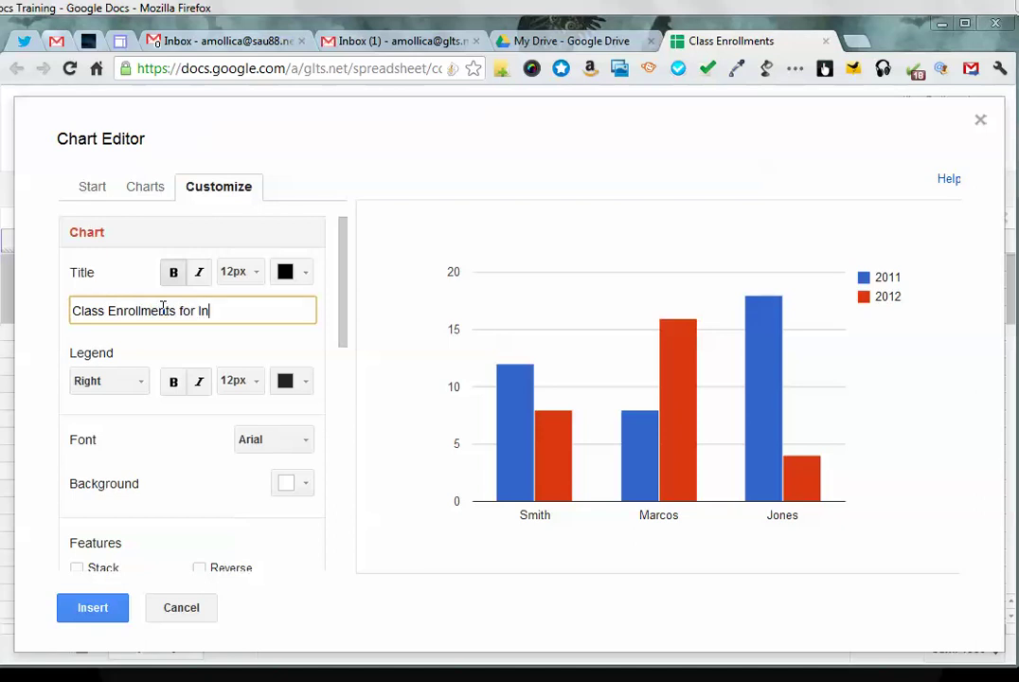
type("dustrial Arts")
left_click_drag(284, 318, 100, 409)
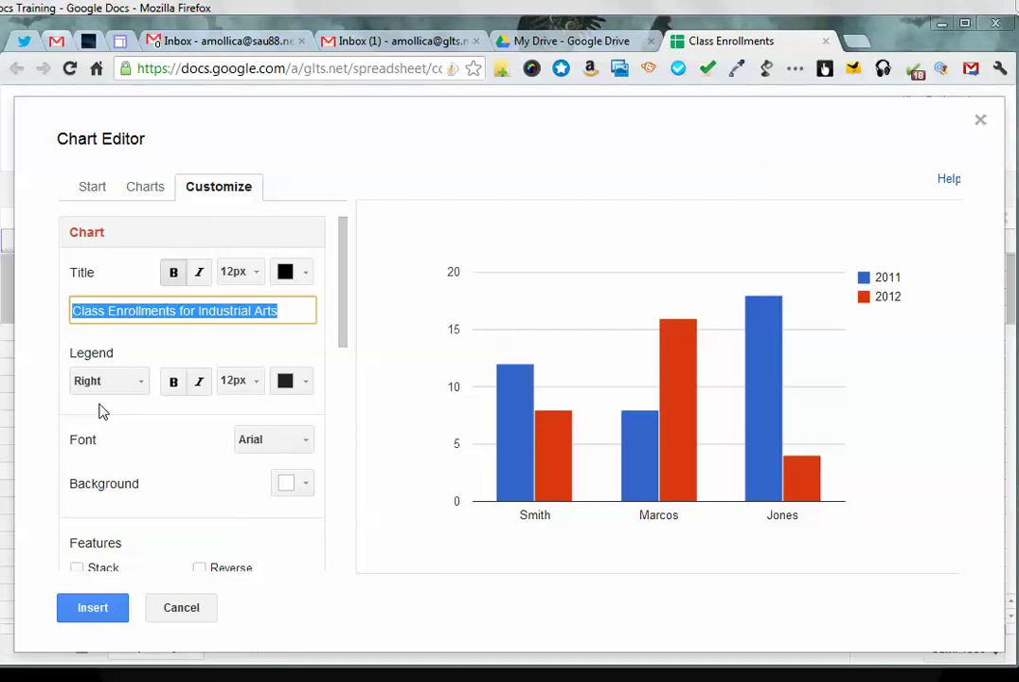
key("Tab")
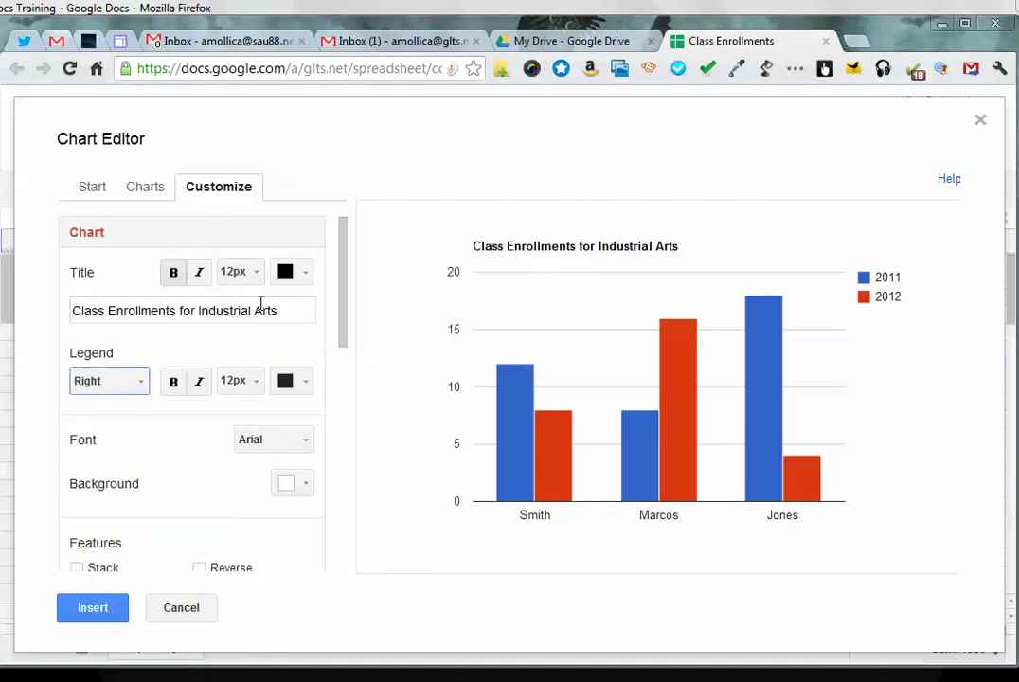
left_click(254, 274)
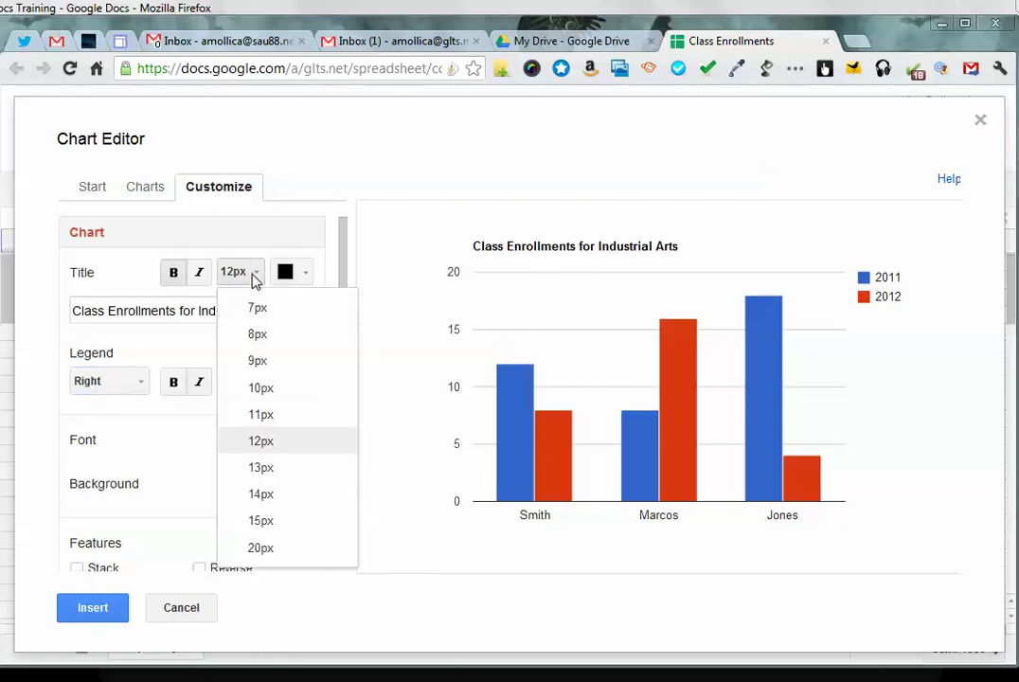
left_click(261, 520)
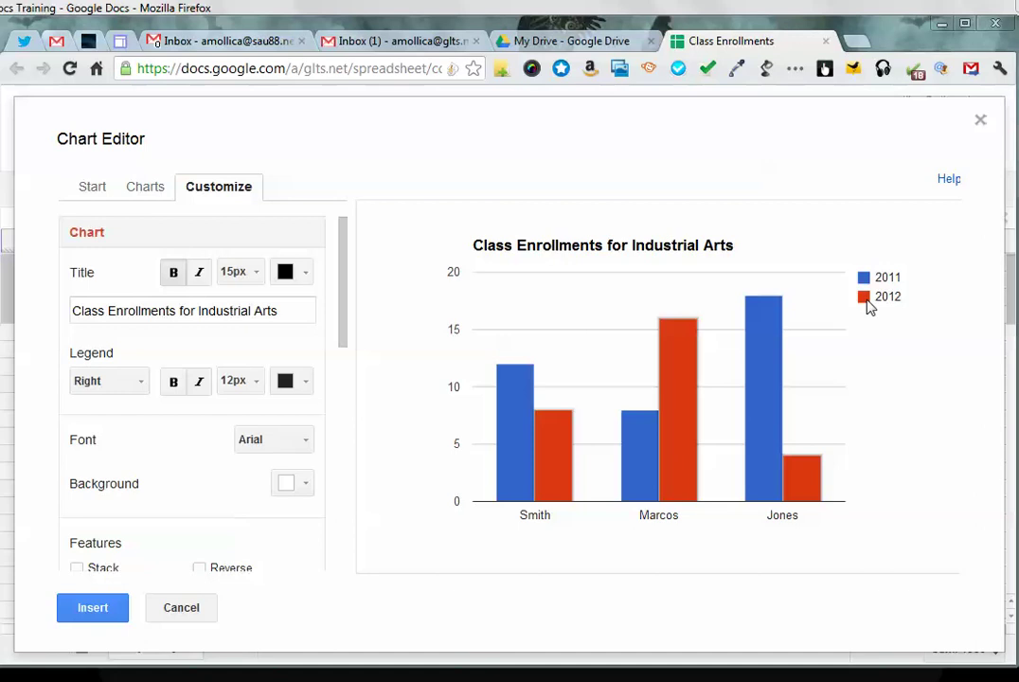
- Try the chart legend in the Bottom position and return it to Right
left_click(104, 381)
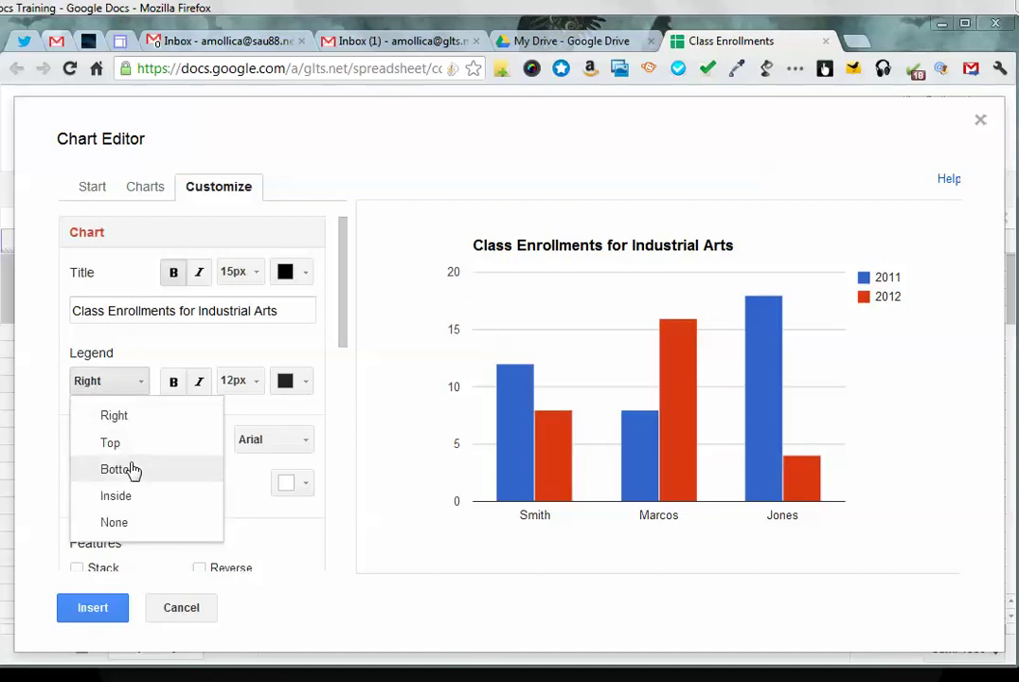
left_click(134, 470)
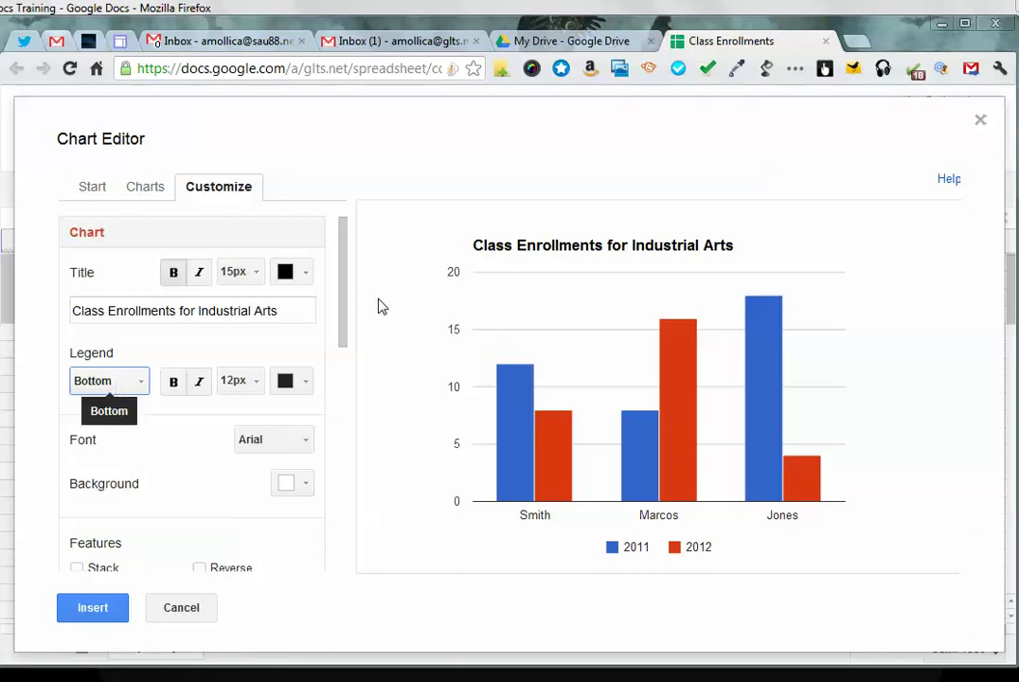
left_click(90, 371)
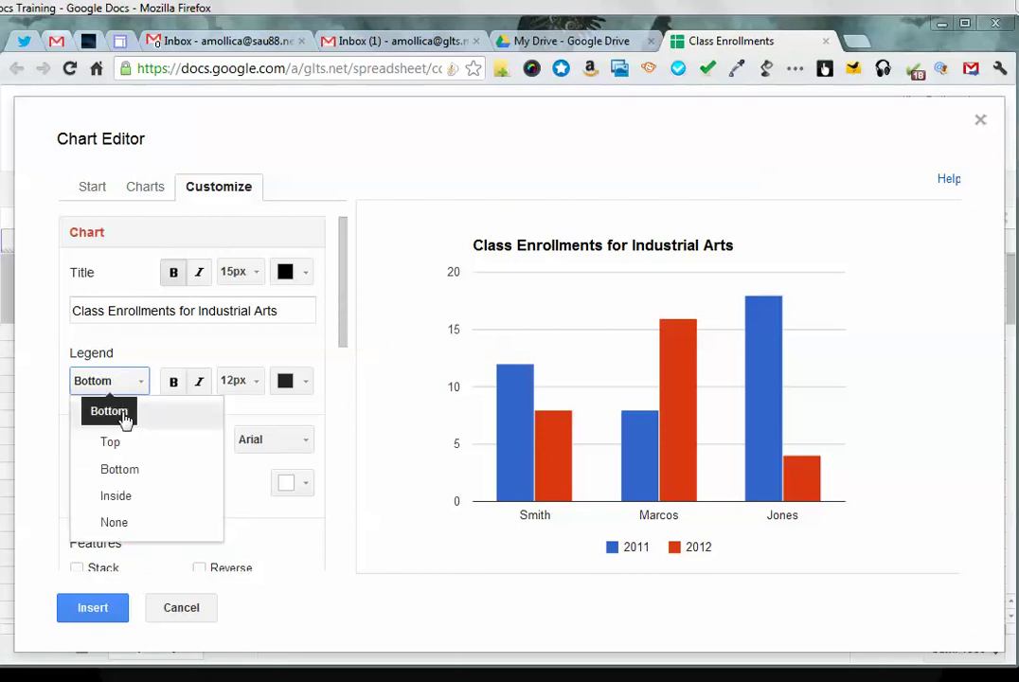
left_click(123, 418)
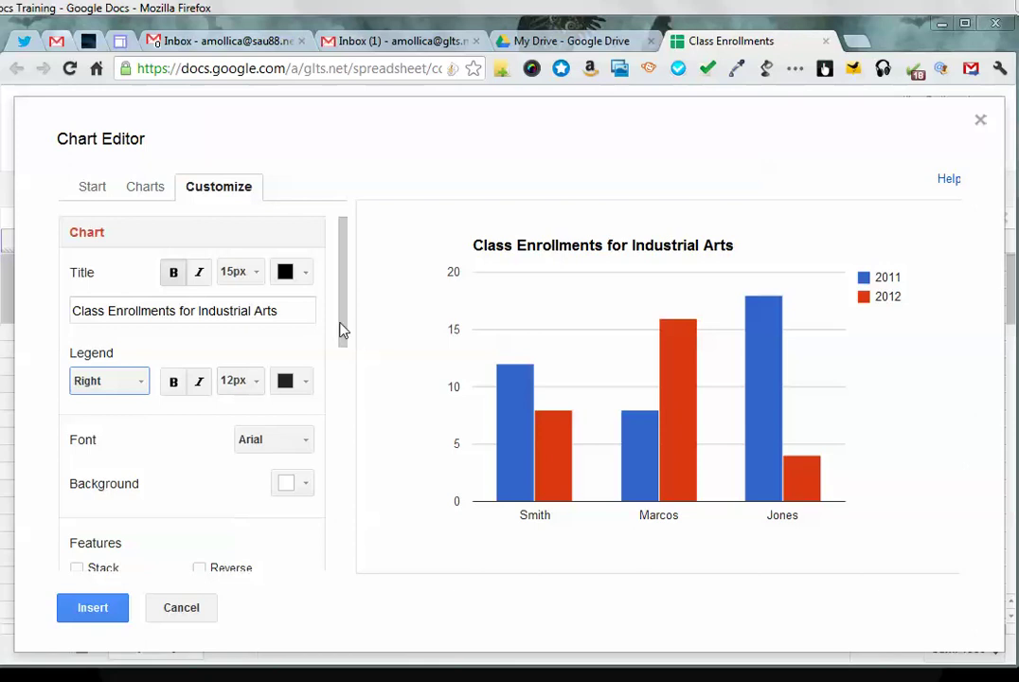
- Set the horizontal axis title of the chart to "Classes"
left_click_drag(340, 331, 336, 467)
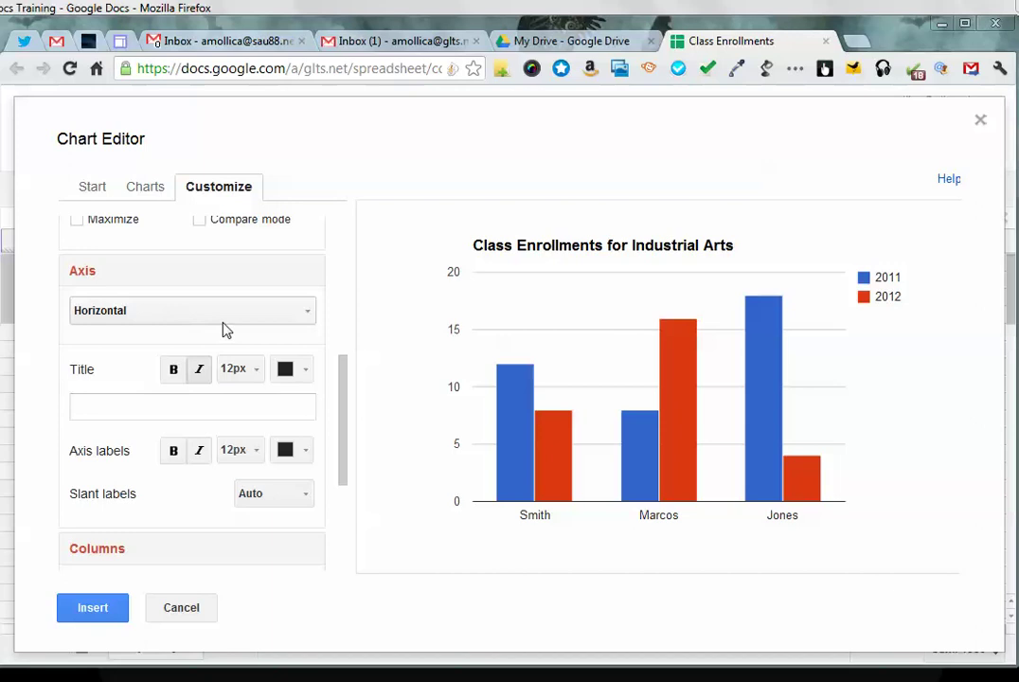
left_click(174, 406)
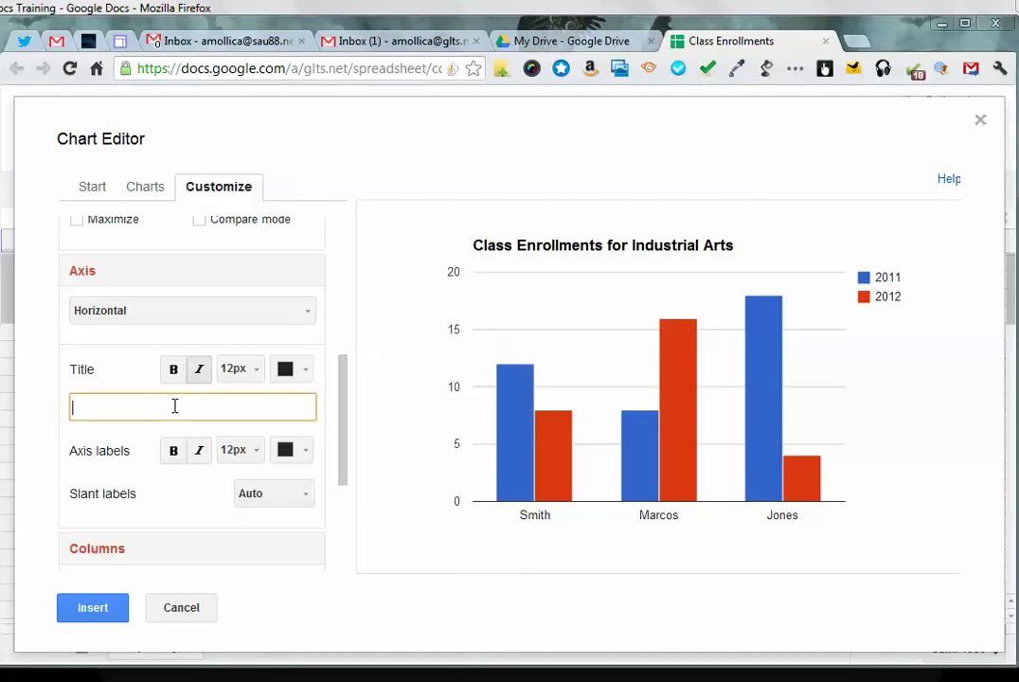
type("Classes")
key("Tab")
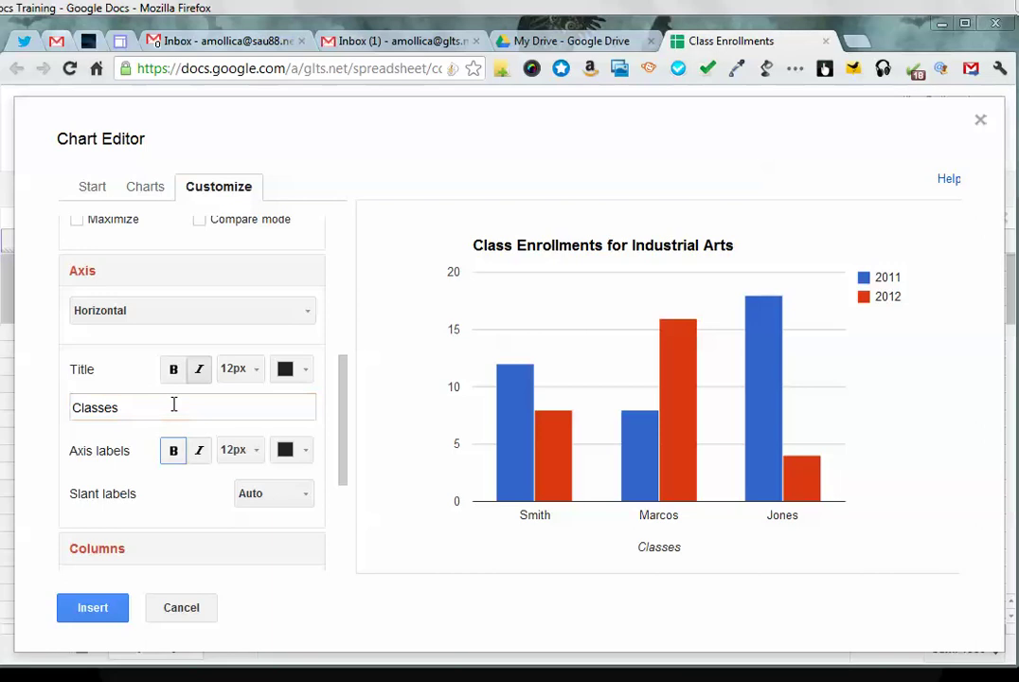
- Set the left vertical axis title of the chart to "Student Enrollment"
left_click(98, 315)
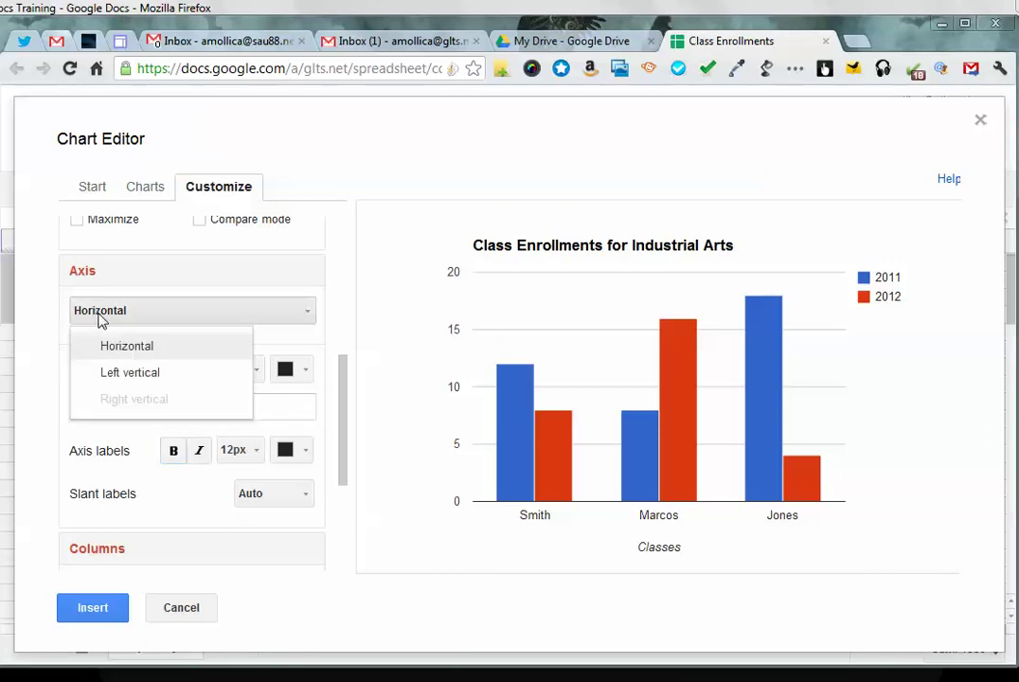
left_click(140, 379)
left_click(147, 415)
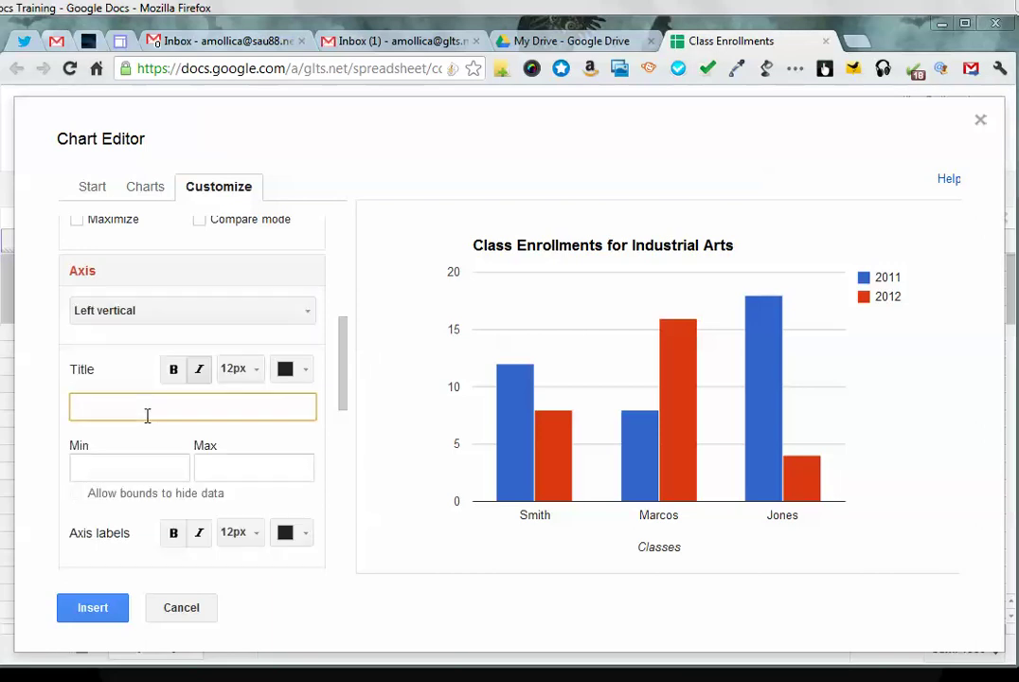
type("Student Enrollment")
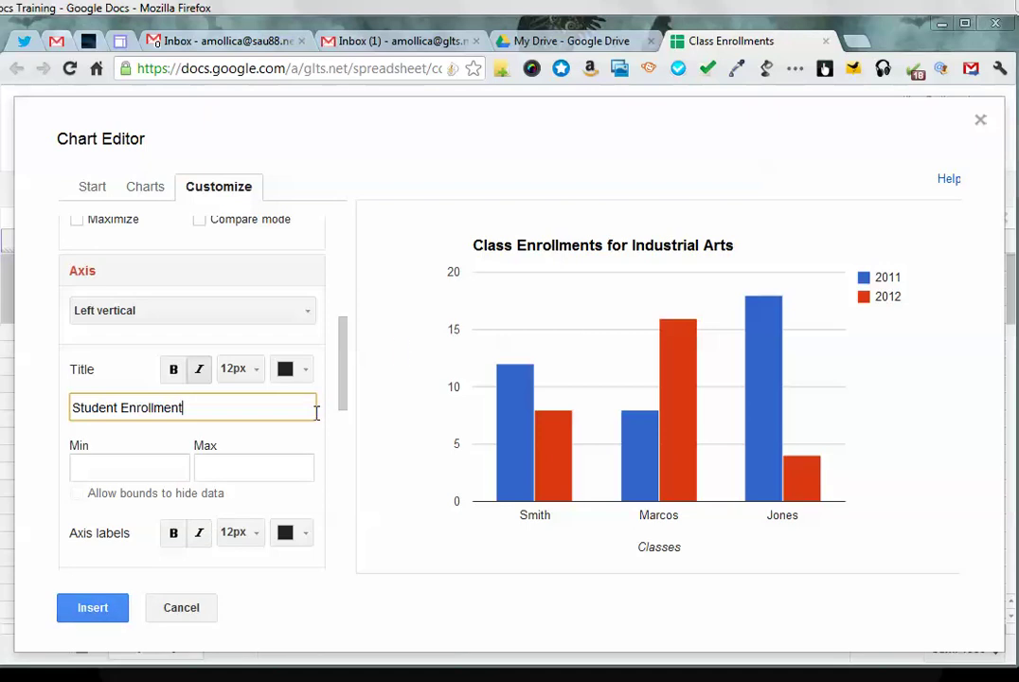
key("Tab")
mouse_move(521, 399)
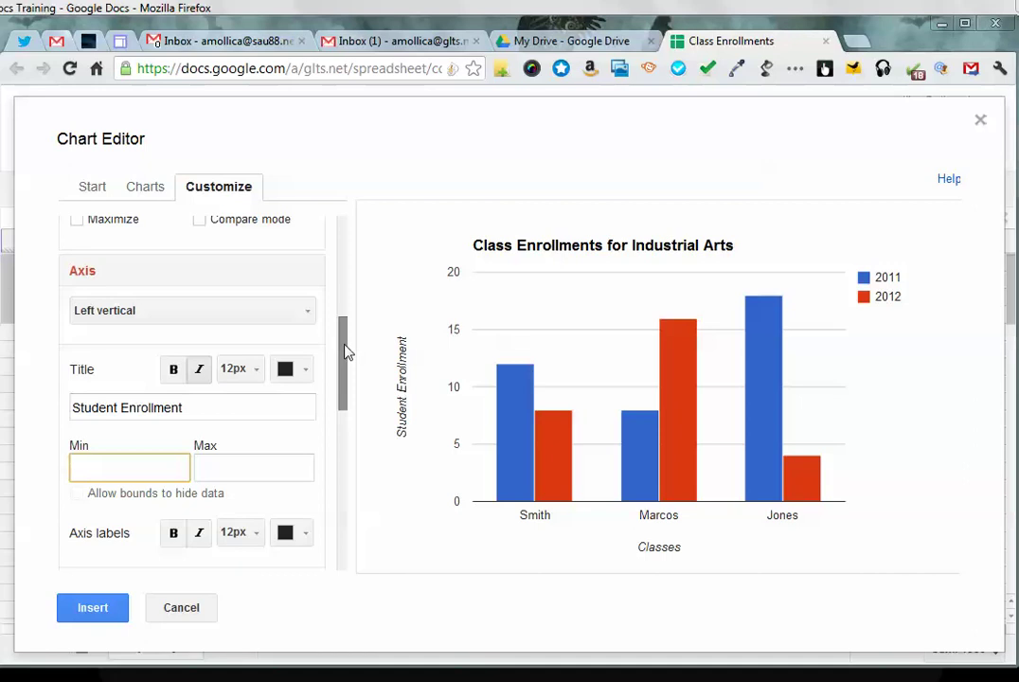
- Color the 2011 columns dark red and the 2012 columns dark purple
left_click_drag(346, 322, 352, 522)
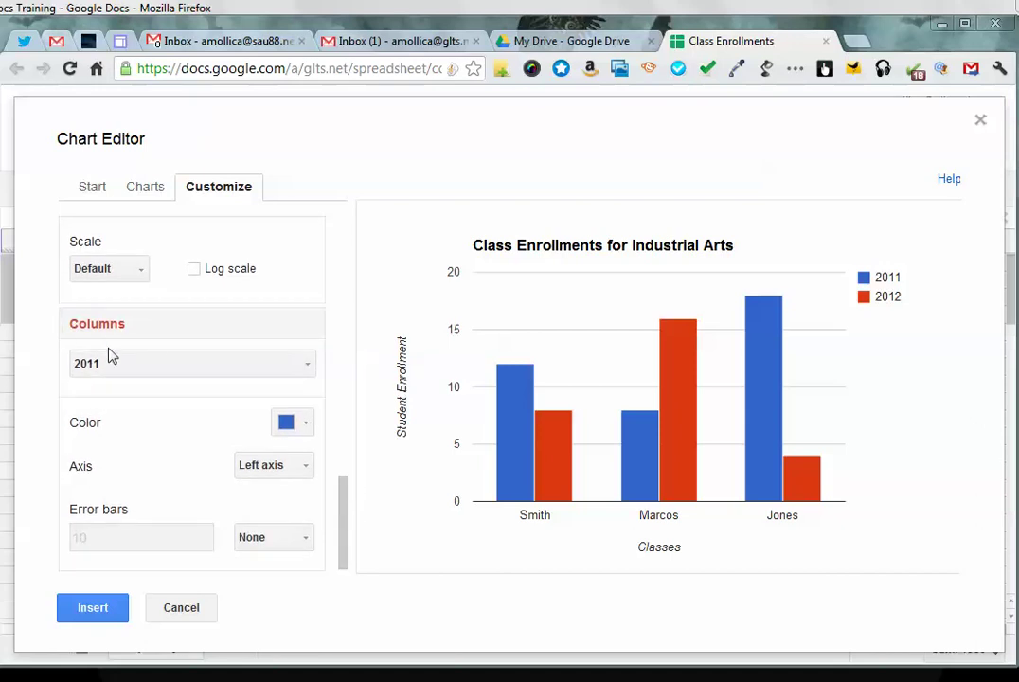
left_click(312, 425)
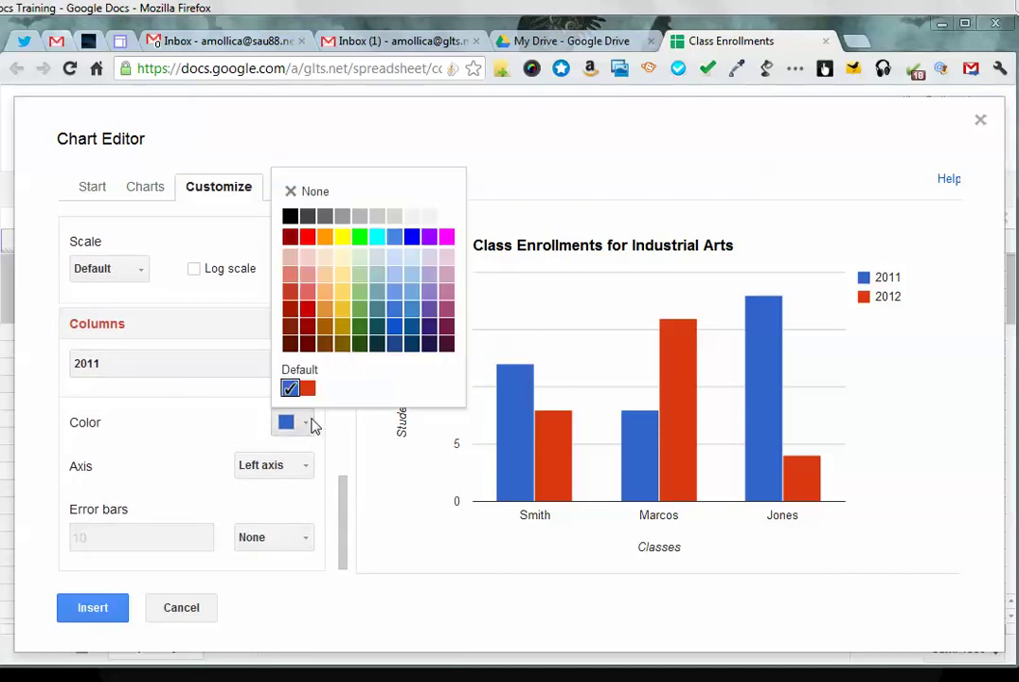
left_click(316, 339)
left_click(284, 371)
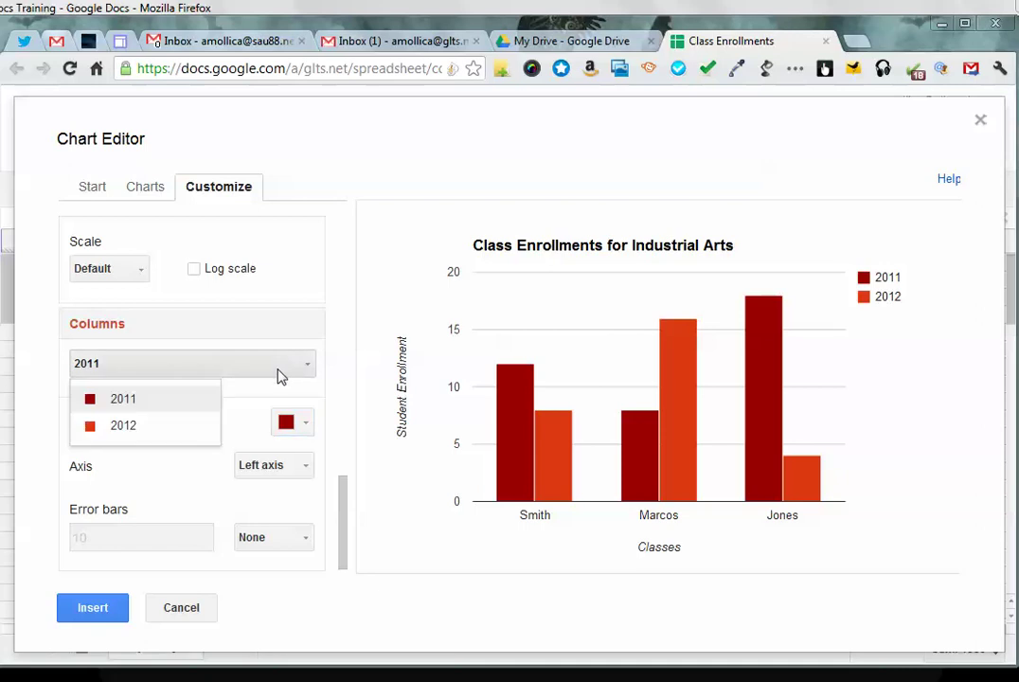
left_click(153, 427)
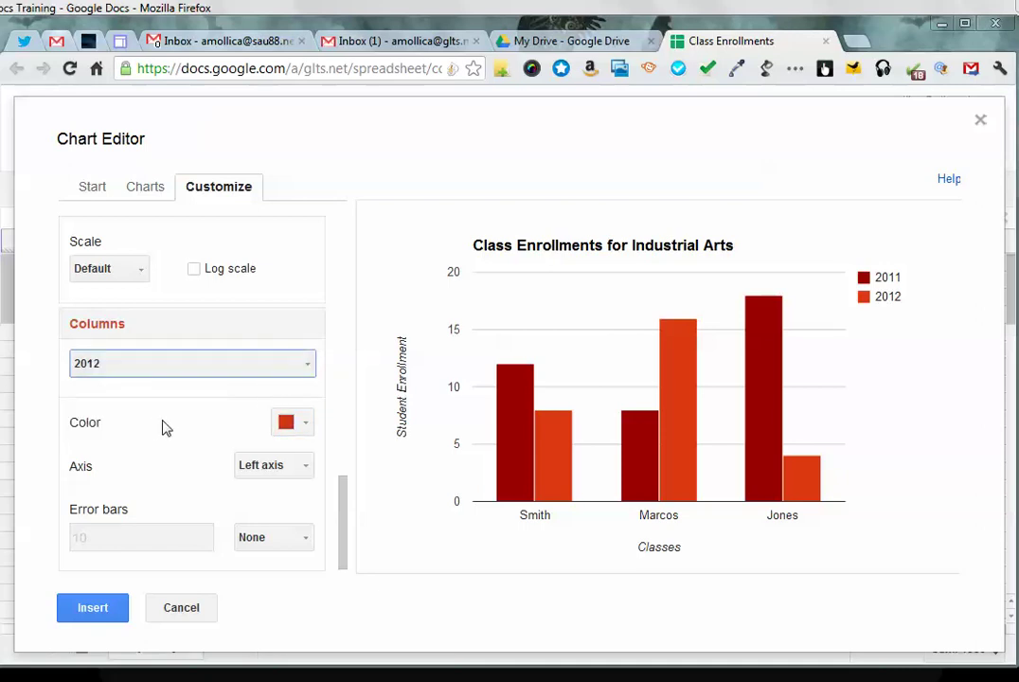
left_click(305, 430)
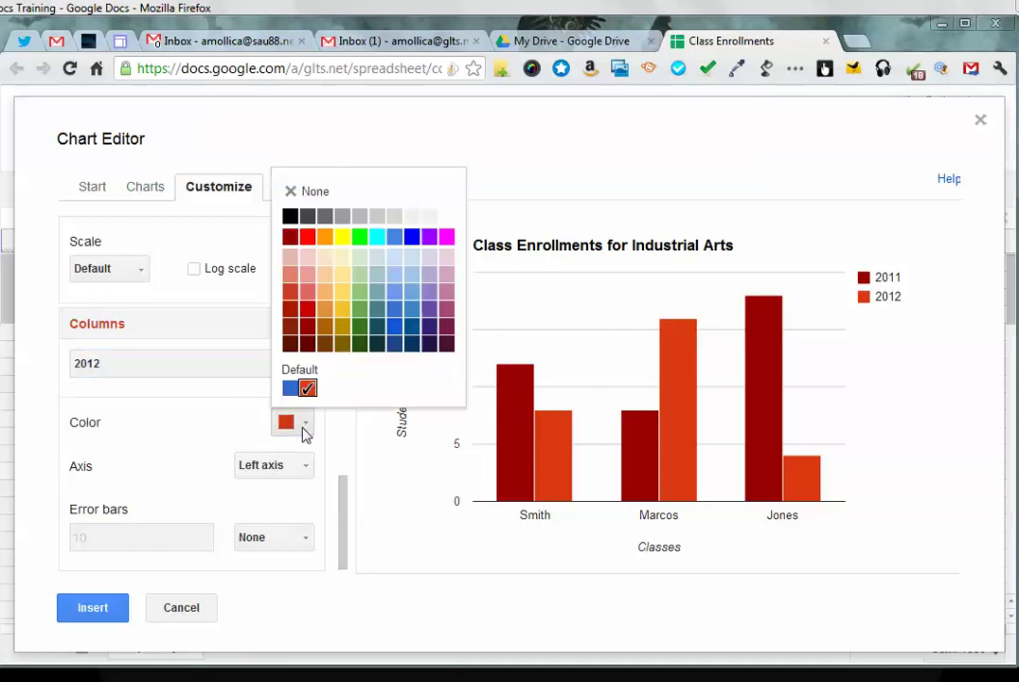
left_click(429, 343)
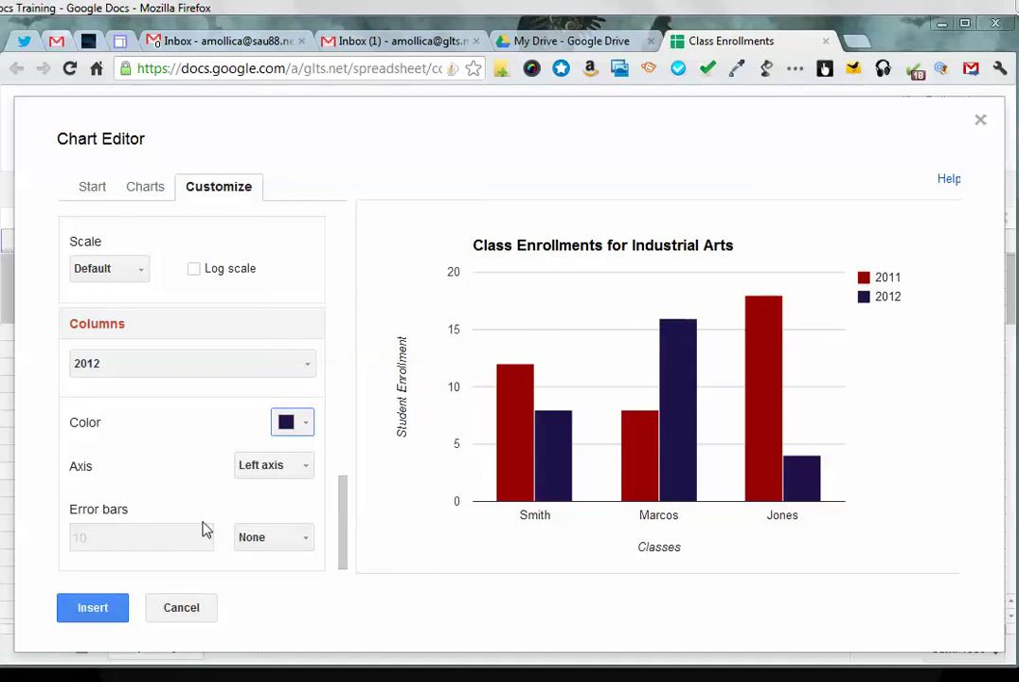
- Insert the finished chart into the Carpentry sheet and move it to the sheet's upper-left corner, over cell A1
left_click(93, 608)
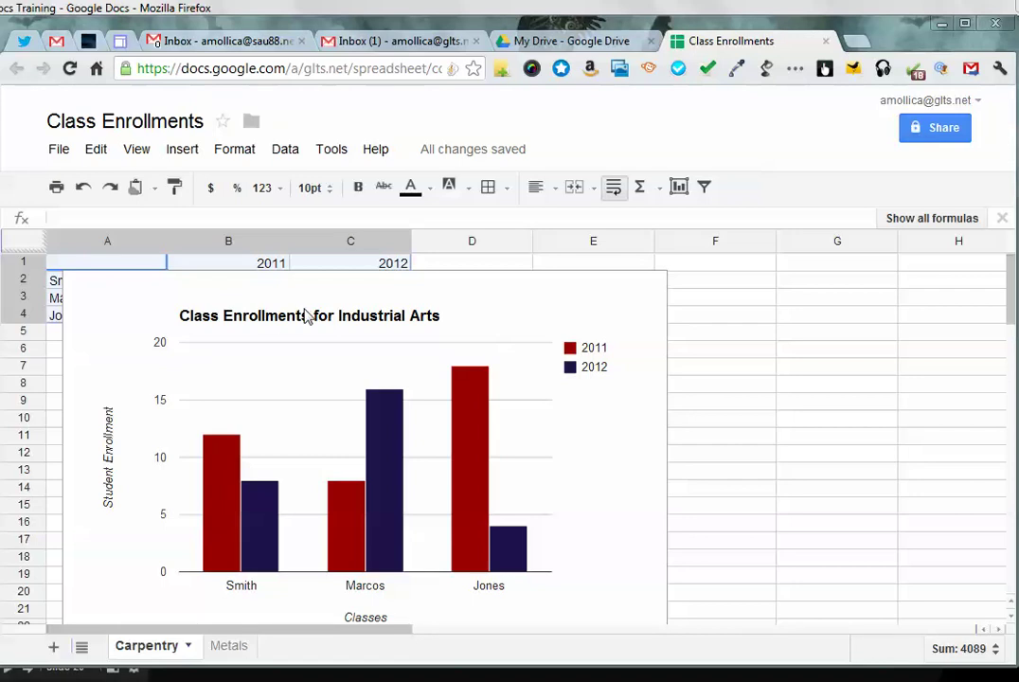
left_click(456, 305)
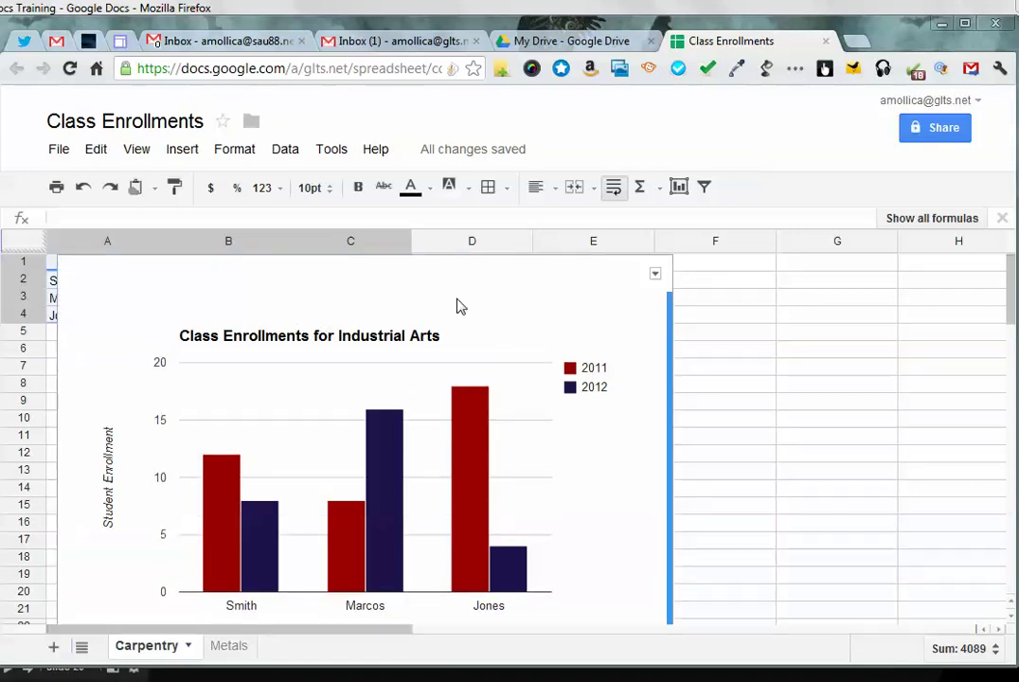
left_click_drag(443, 271, 422, 268)
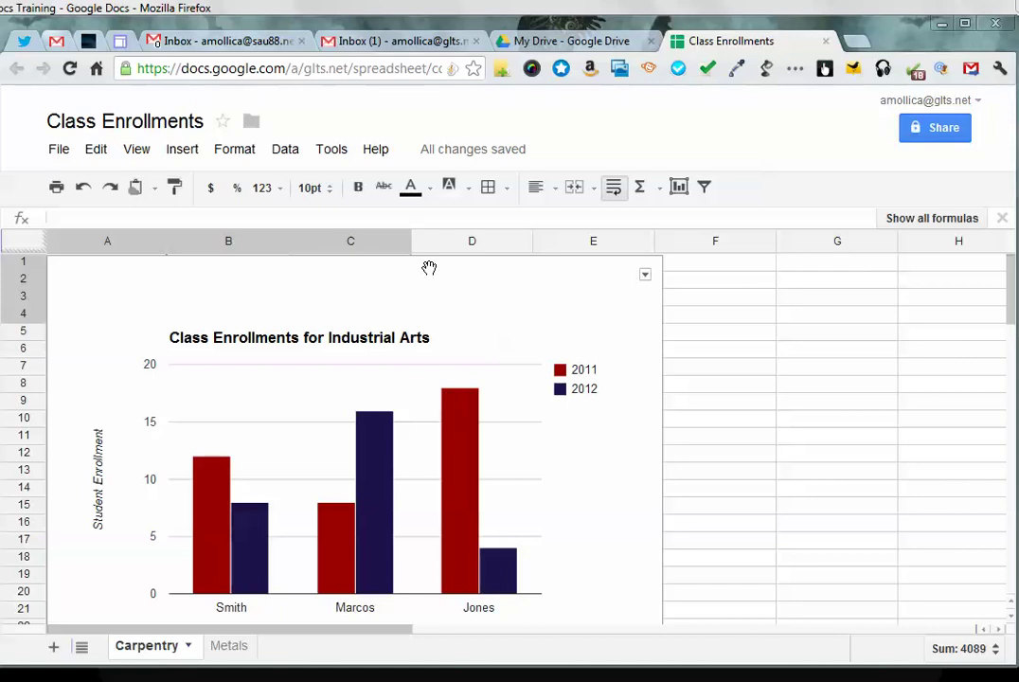
- Open the chart's publish options, switch the publish format from interactive chart to Image, and close them
left_click(645, 276)
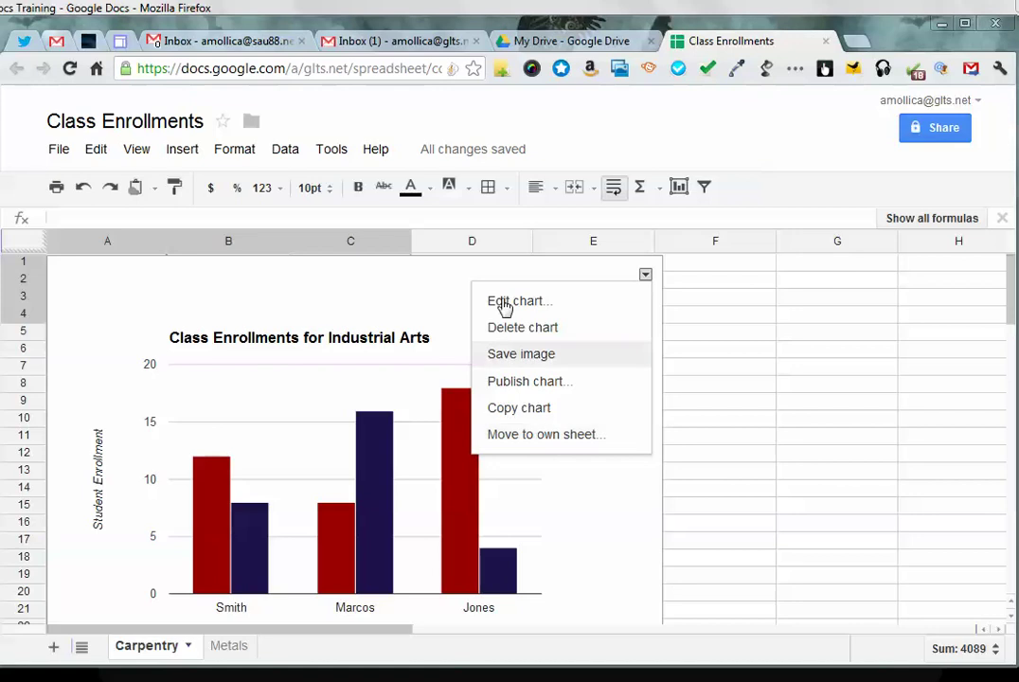
left_click(546, 389)
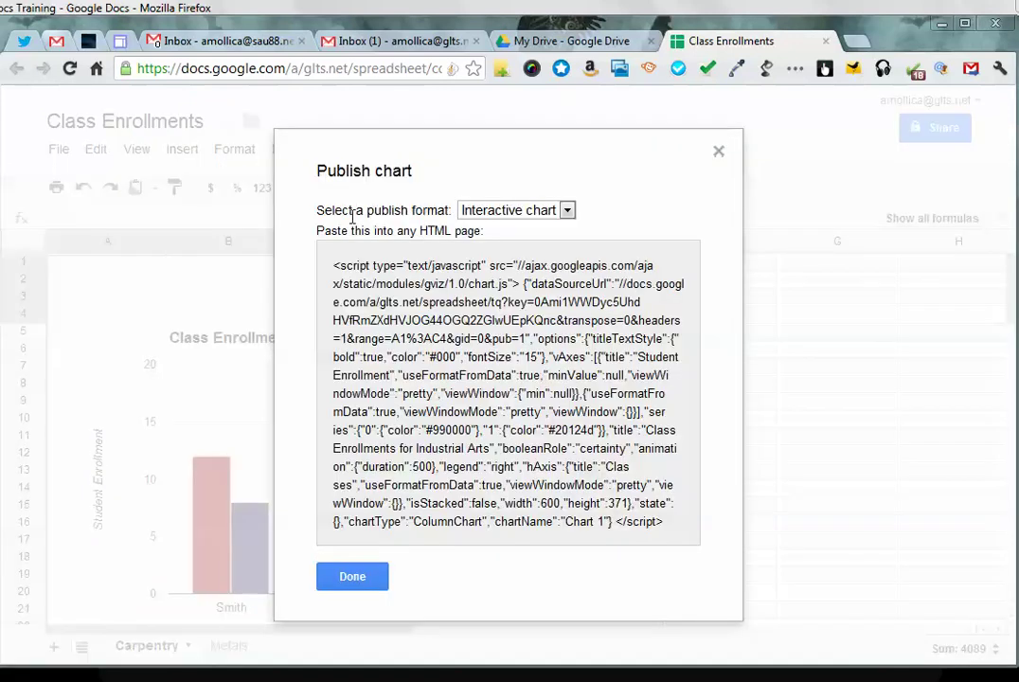
left_click(502, 216)
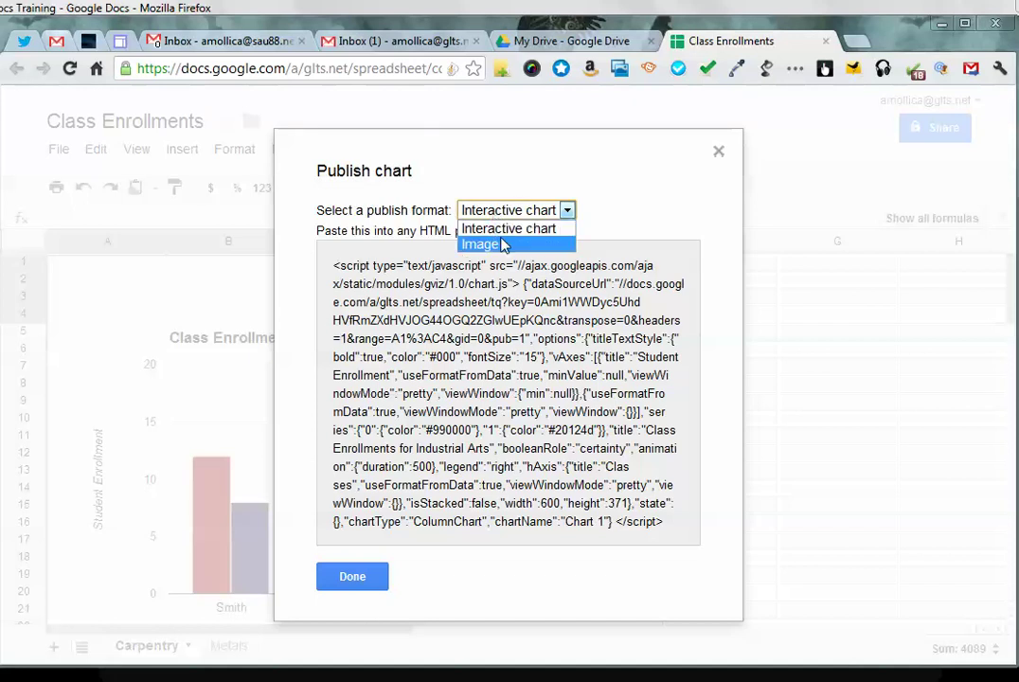
left_click(502, 244)
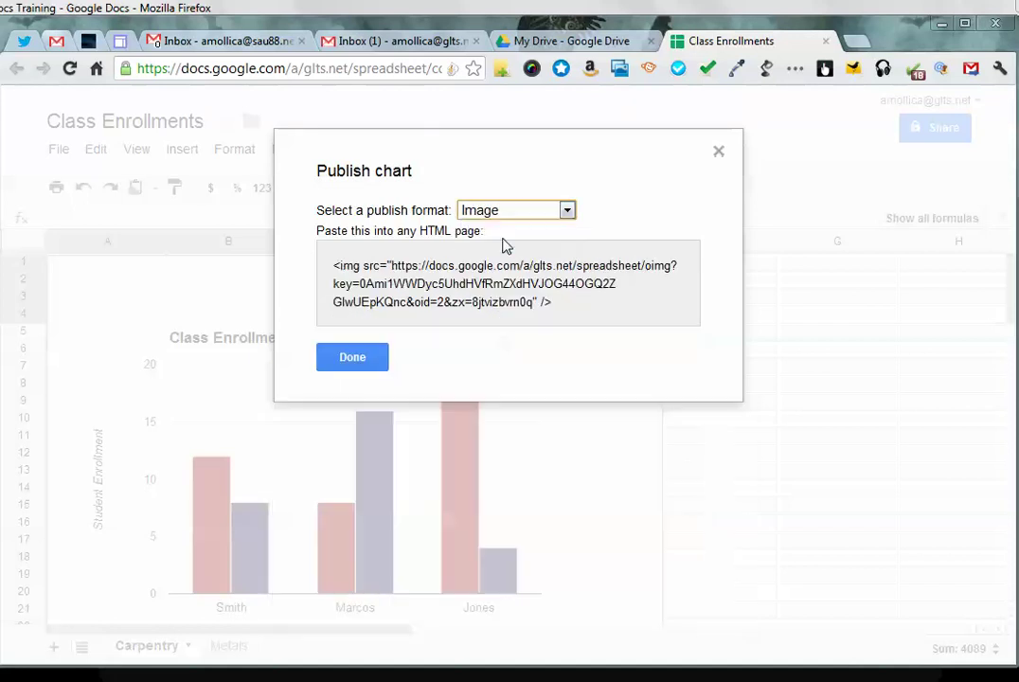
left_click(353, 364)
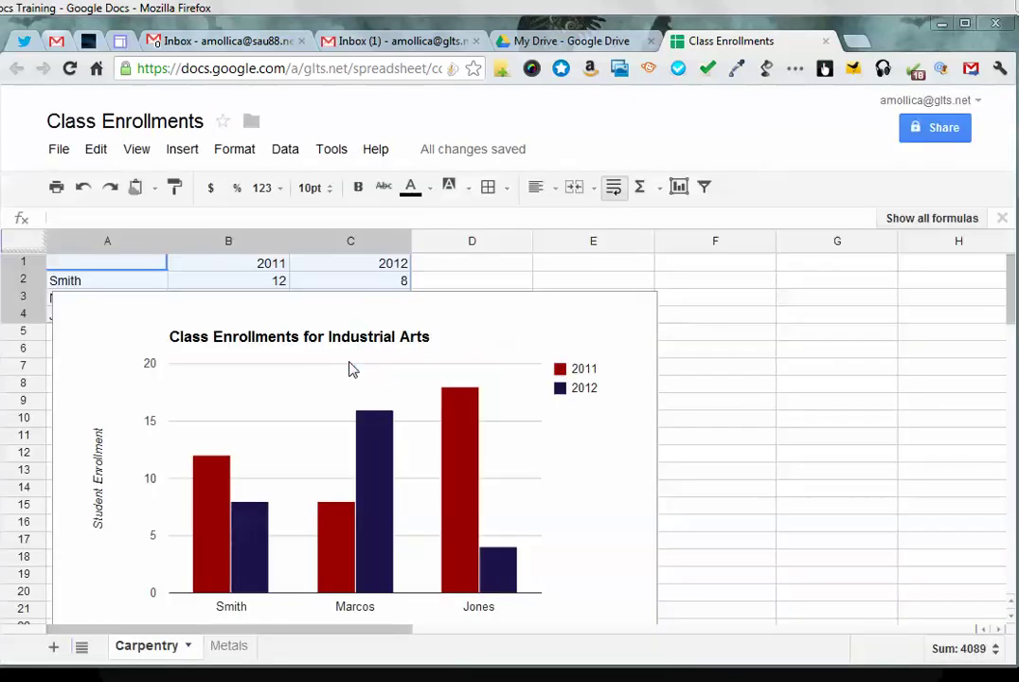
- Move the chart to its own sheet and rename that sheet "Carpentry Chart"
left_click(645, 276)
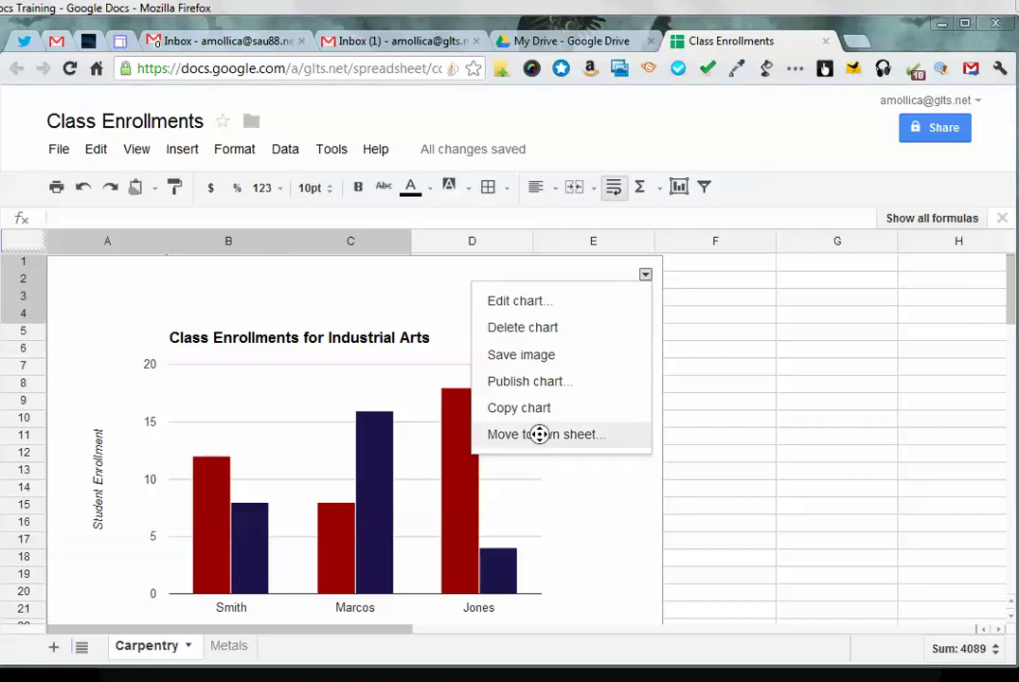
left_click(577, 441)
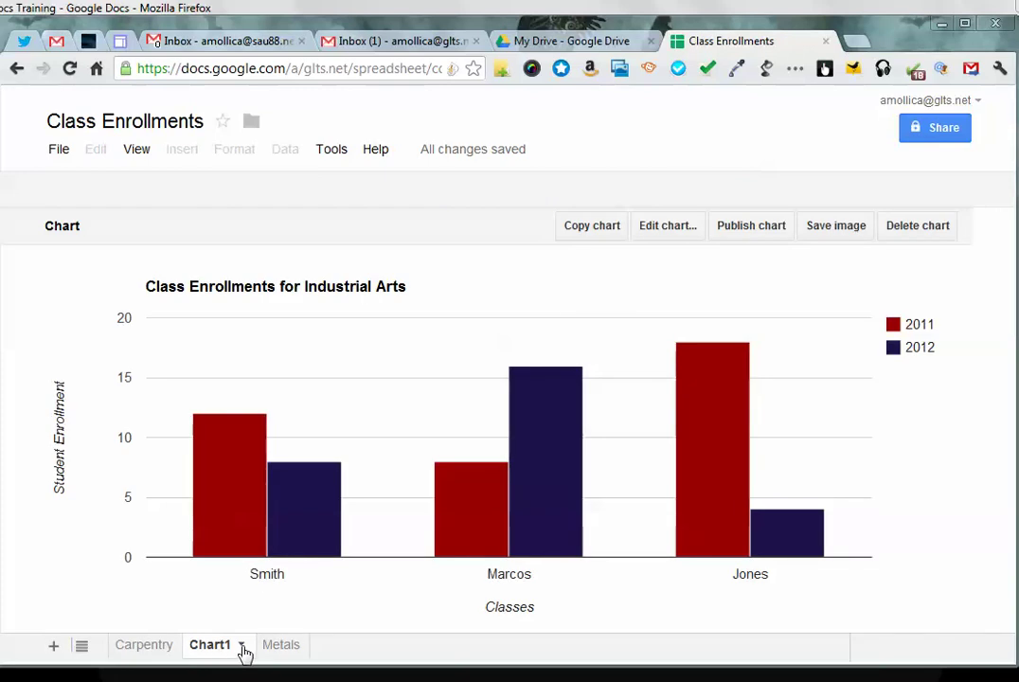
left_click(241, 649)
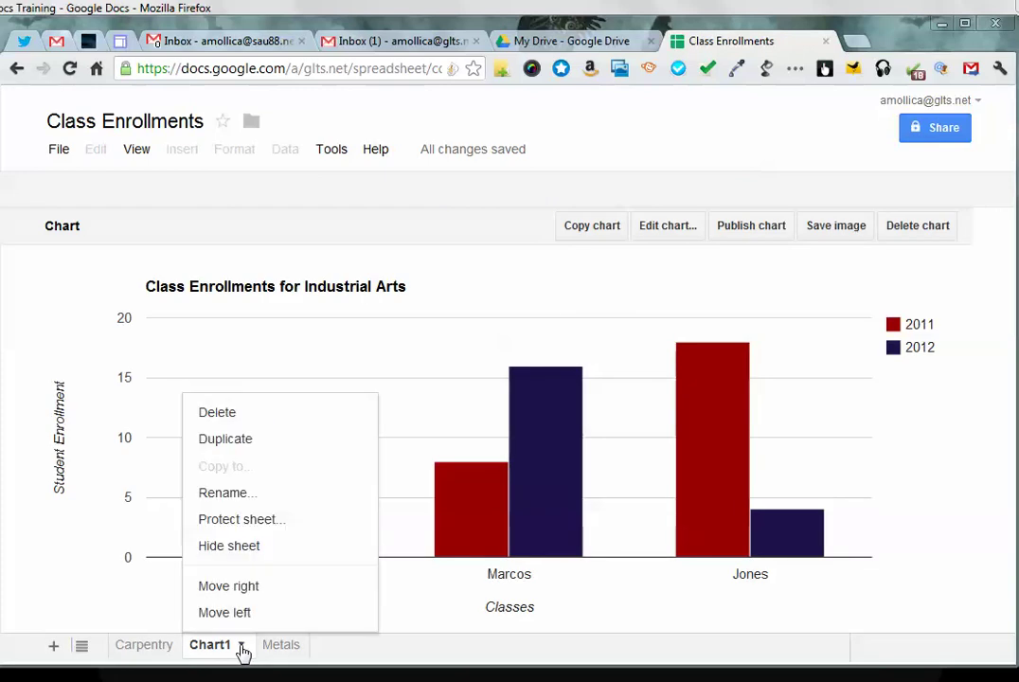
left_click(225, 503)
type("Car")
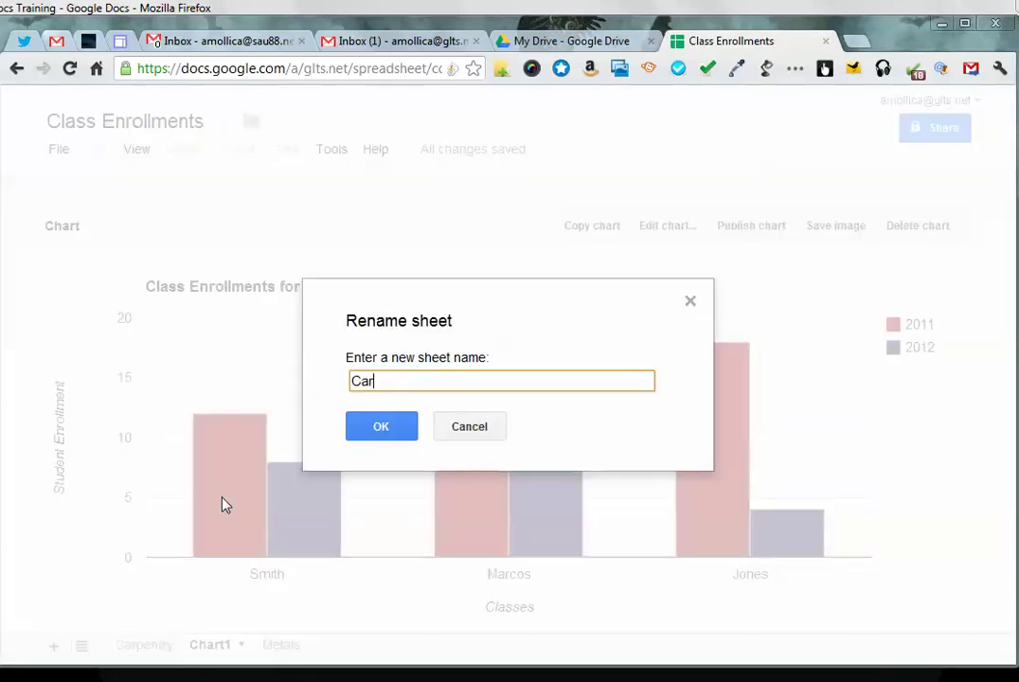
type("pentry Chart")
left_click(381, 427)
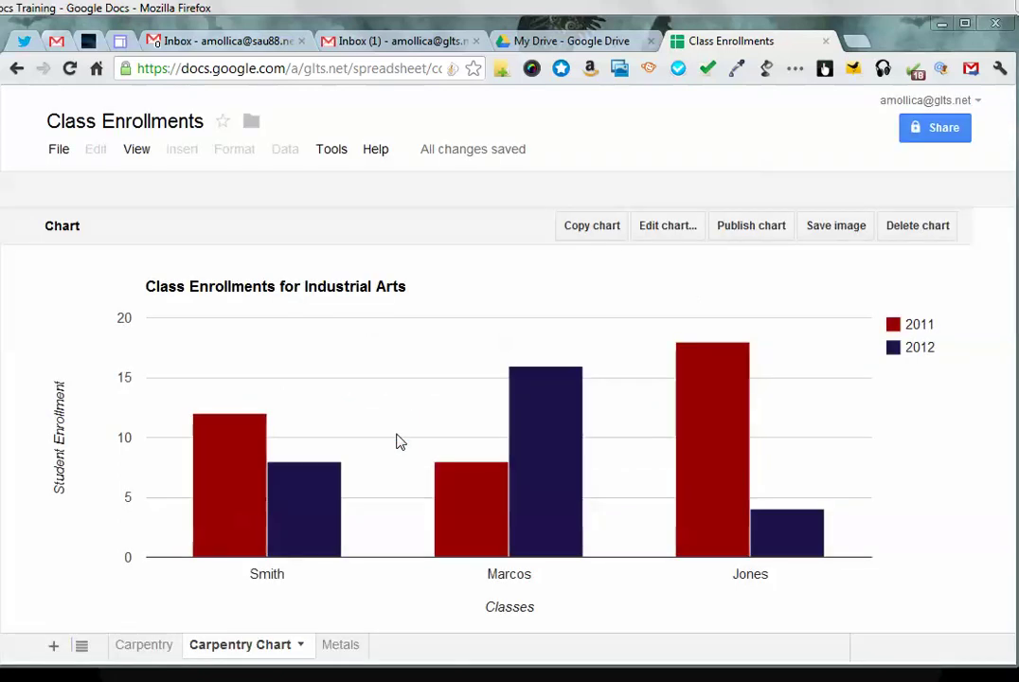
- Open cell C4, Jones's 2012 enrollment, for editing on the Carpentry sheet, and return to the Carpentry Chart sheet
left_click(142, 650)
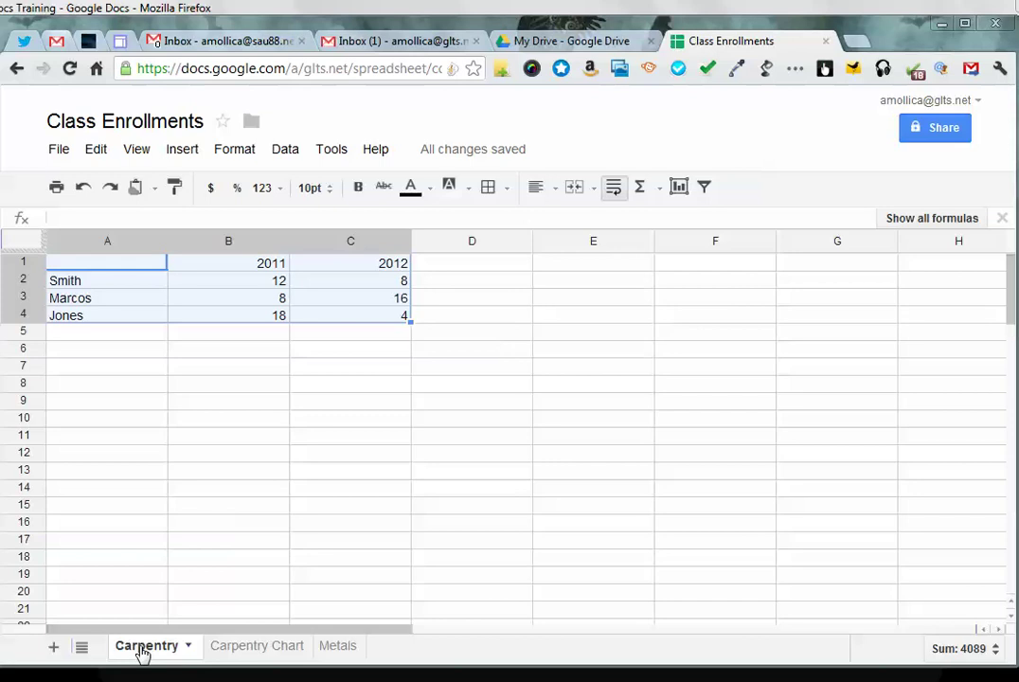
left_click(399, 321)
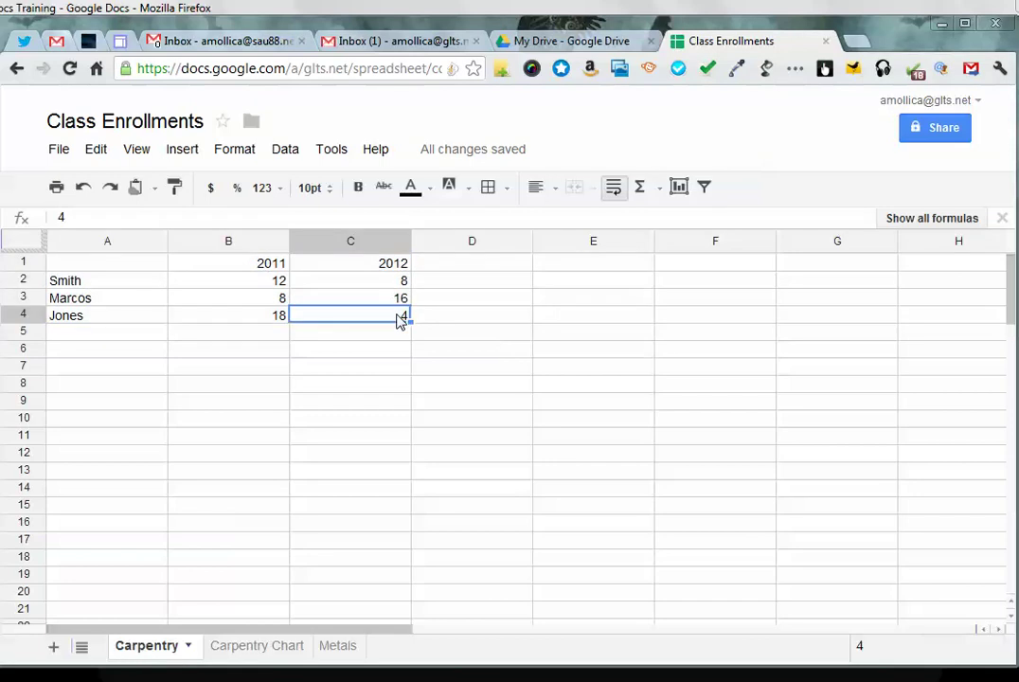
double_click(399, 321)
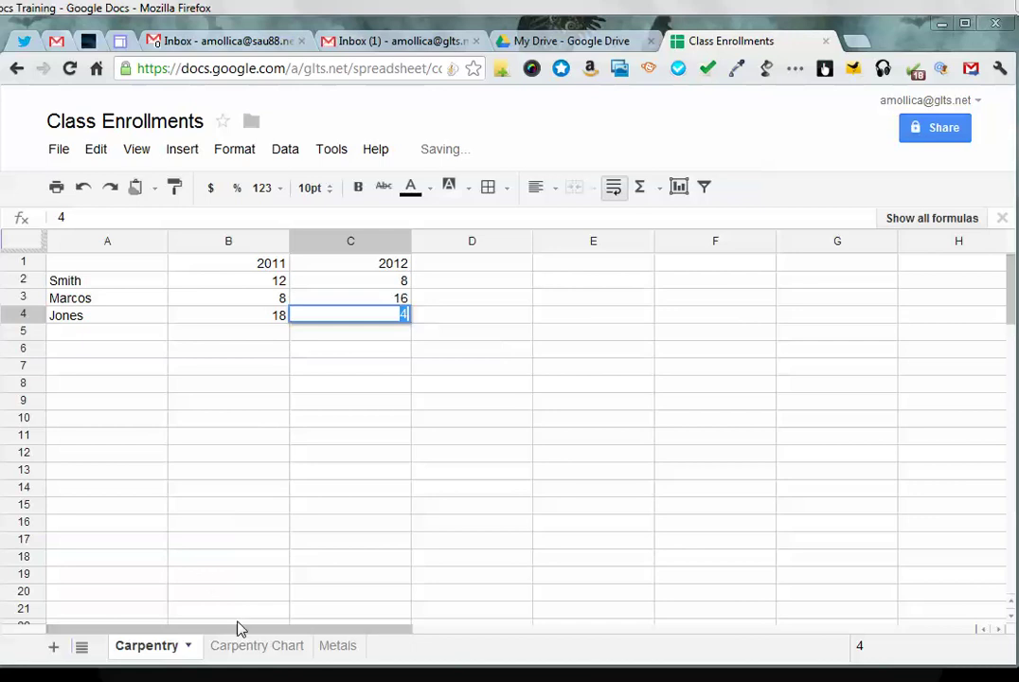
left_click(261, 647)
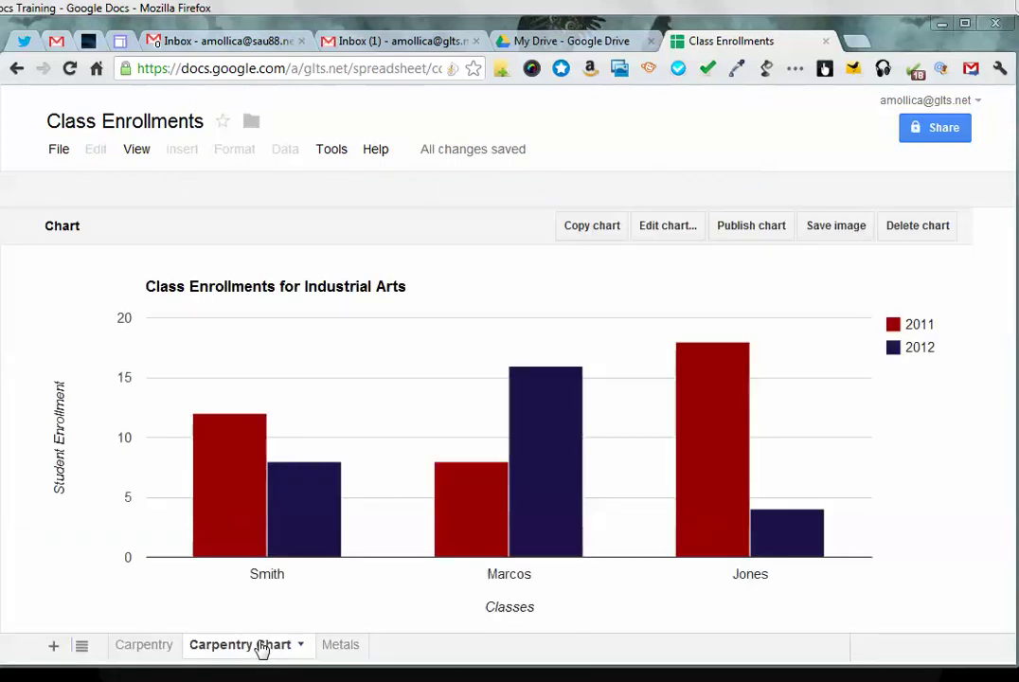